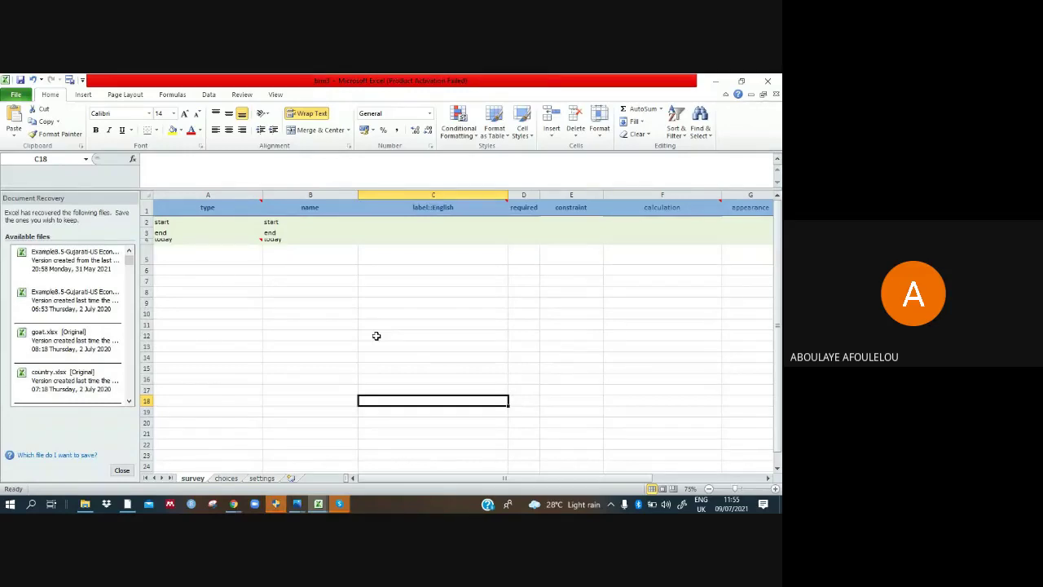
Add a decimal question in row 6 named height with label Height
left_click(392, 268)
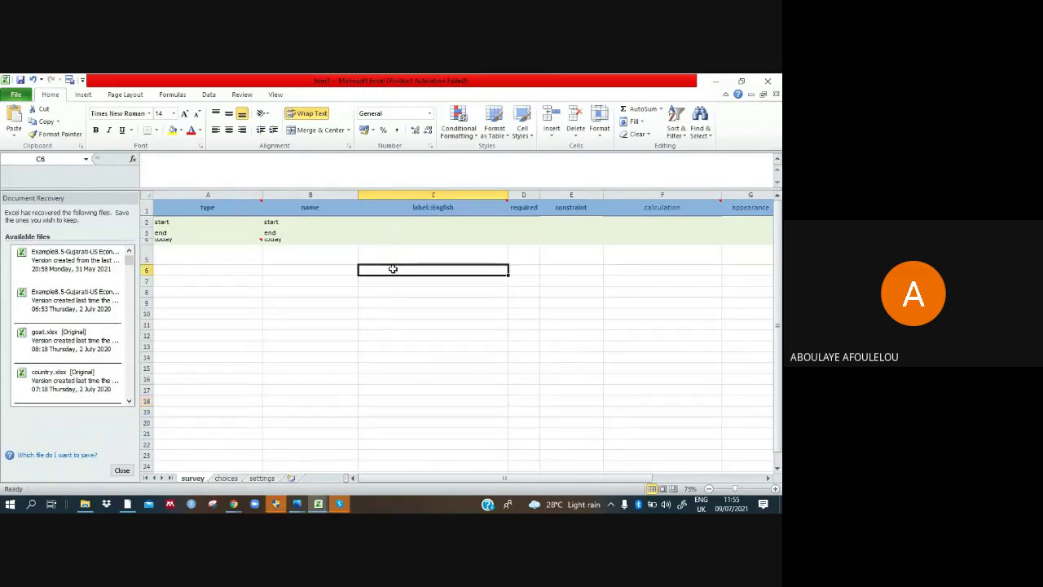
double_click(392, 269)
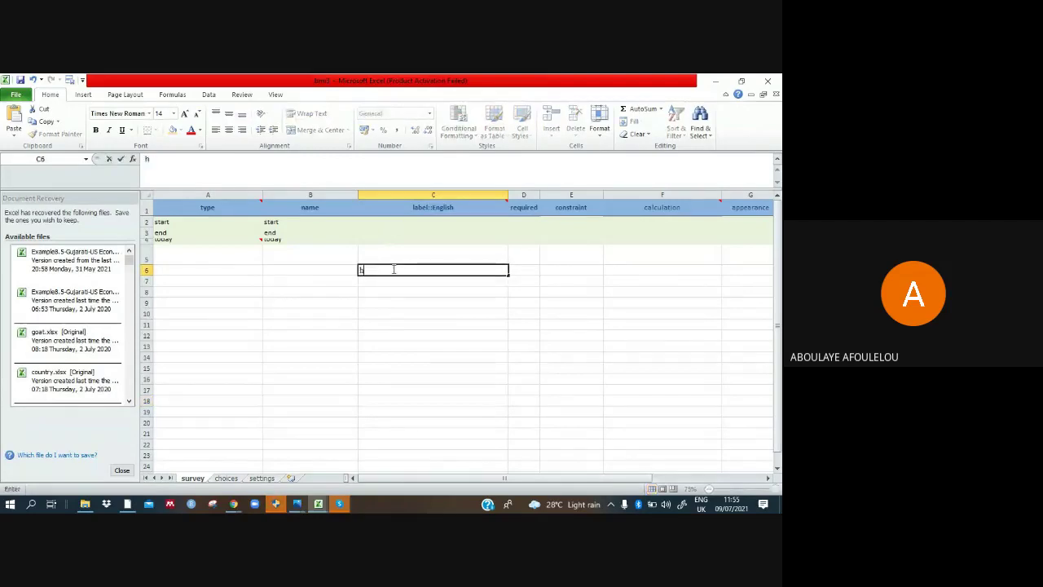
type("H")
type("eig")
type("ht")
left_click(333, 268)
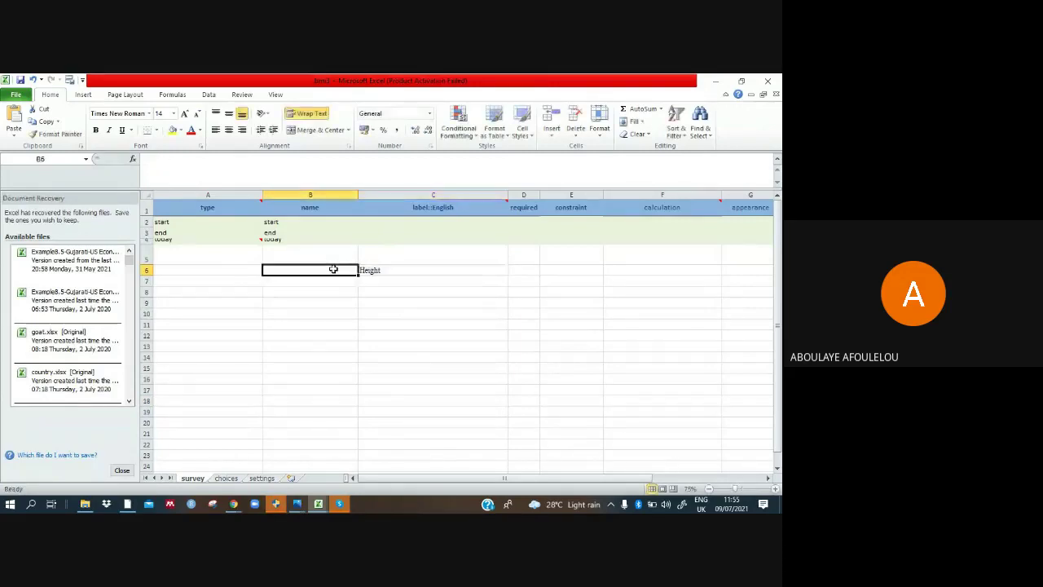
type("hei")
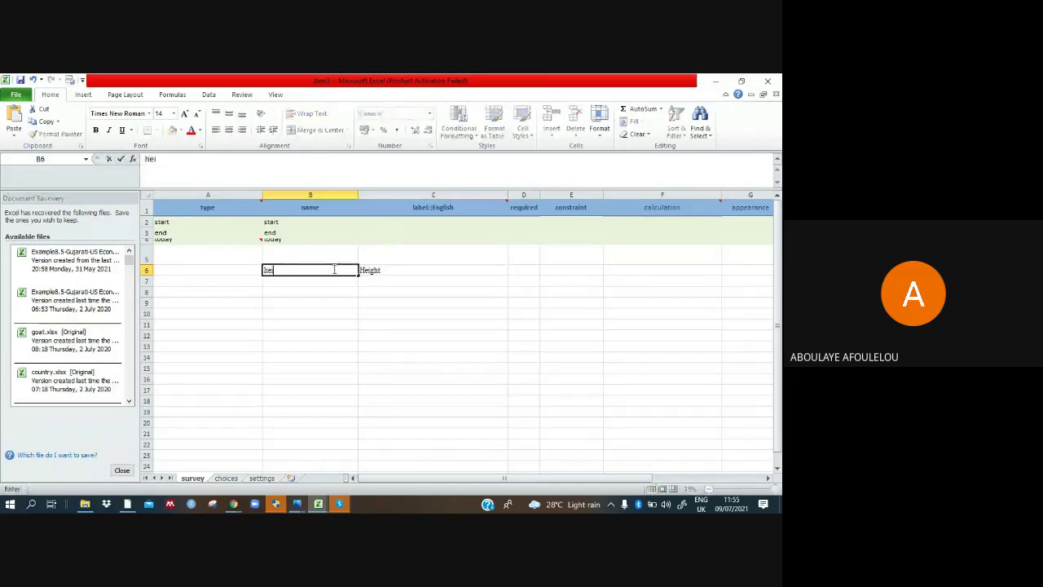
type("ghy")
key("BackSpace")
type("t")
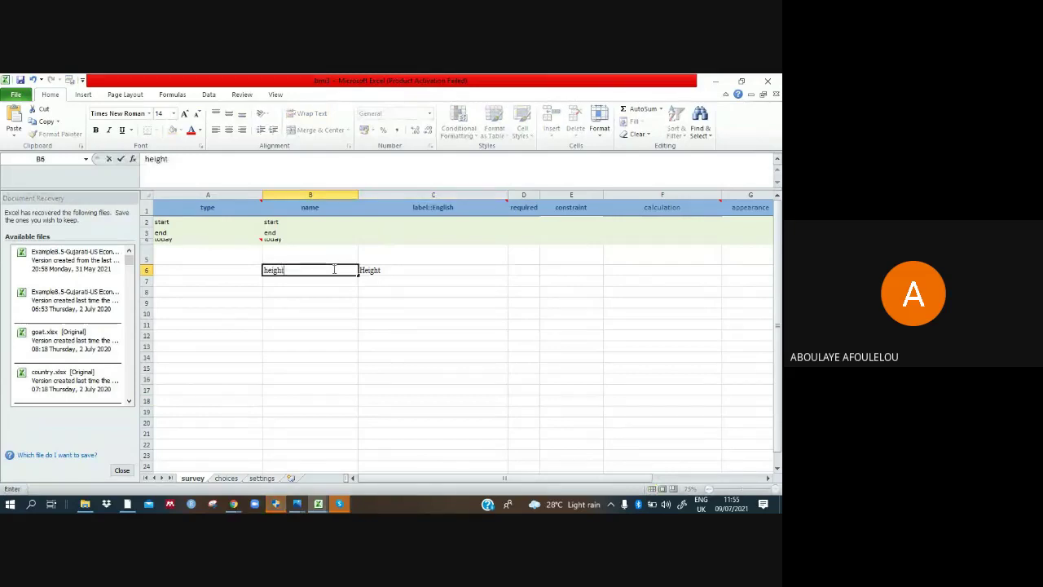
left_click(243, 269)
type("de")
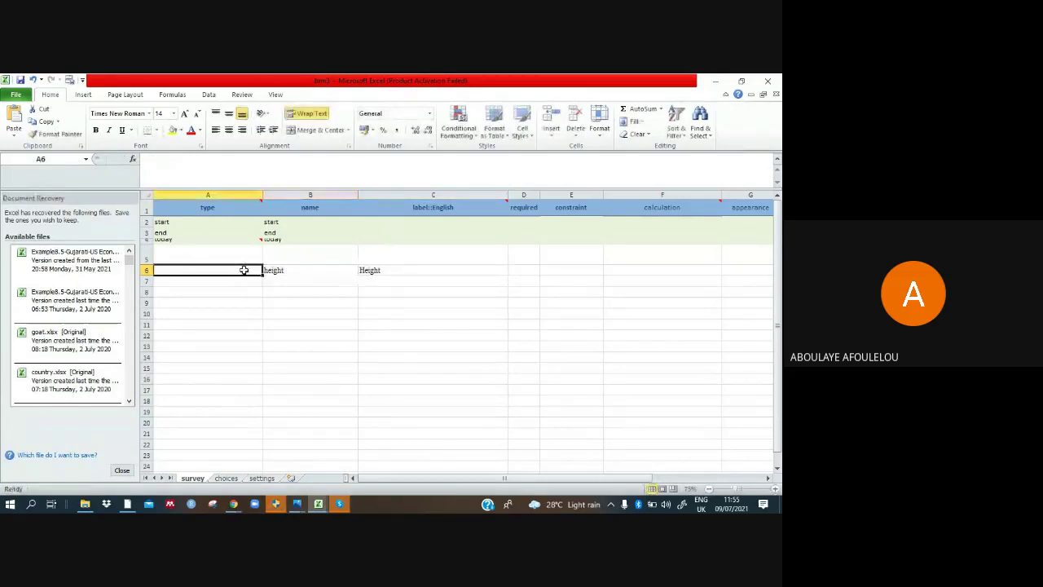
type("cimal")
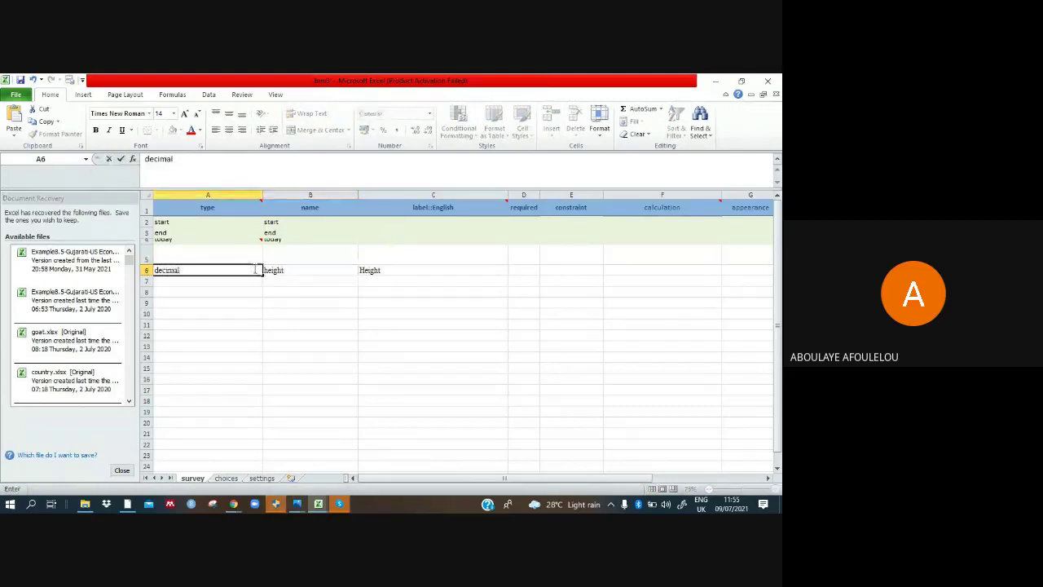
Start the row 7 question with label Weight and name weight
left_click(368, 284)
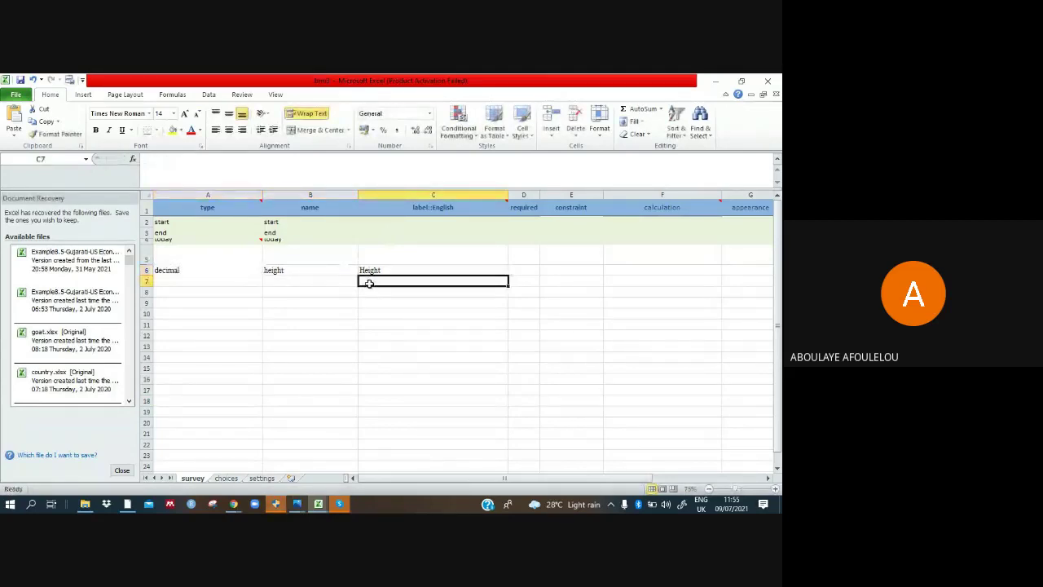
type("Wei")
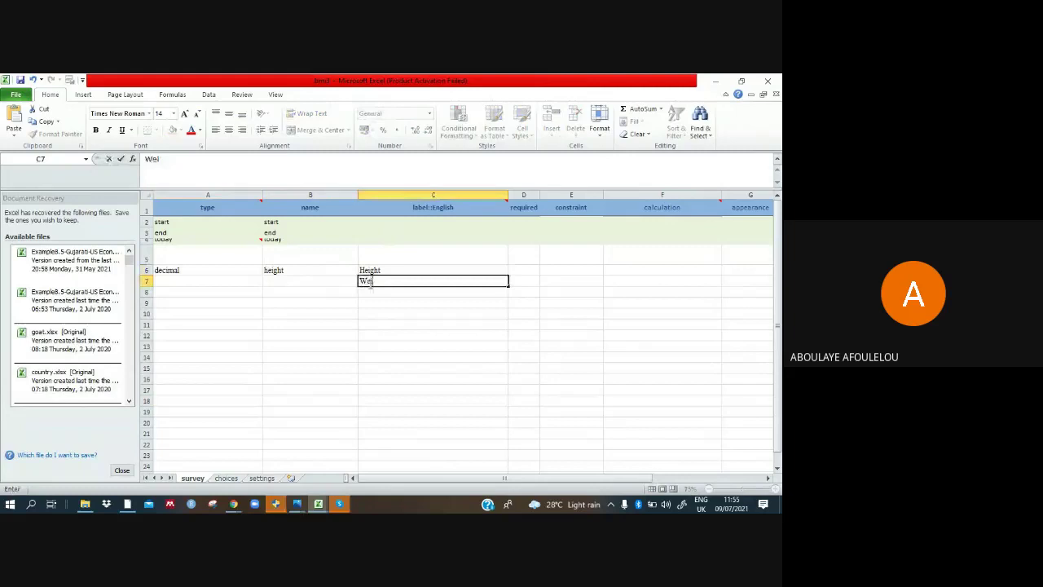
type("ght")
left_click(327, 279)
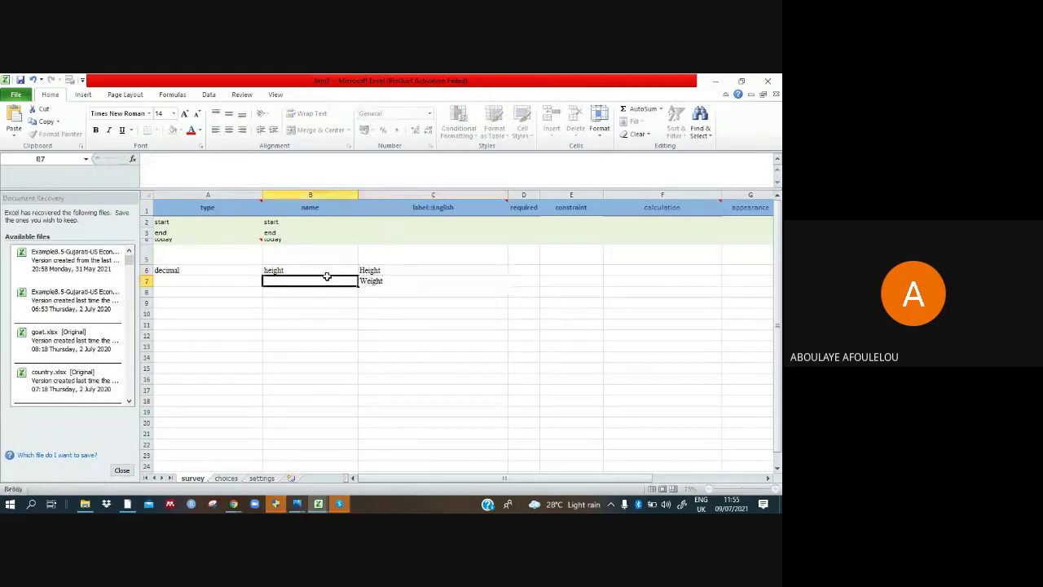
type("wei")
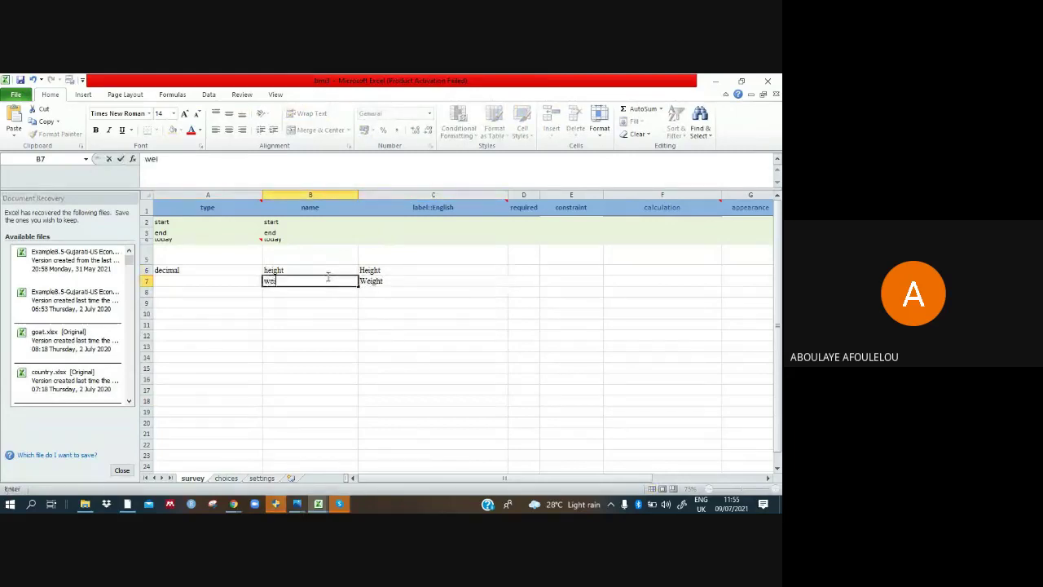
type("ght")
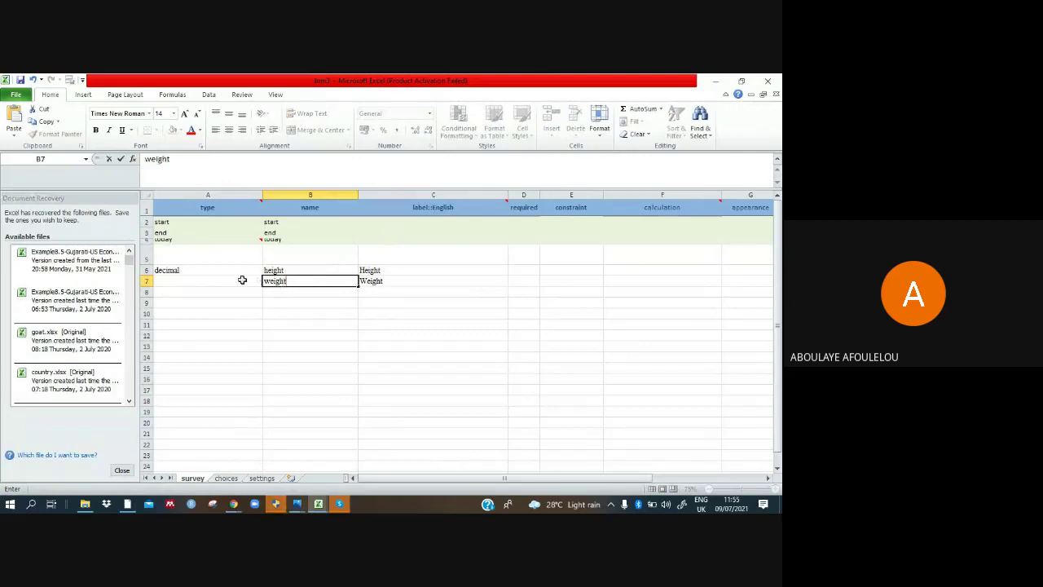
Set the weight question's type to integer and enter calculate as row 8's type
left_click(242, 279)
type("inte")
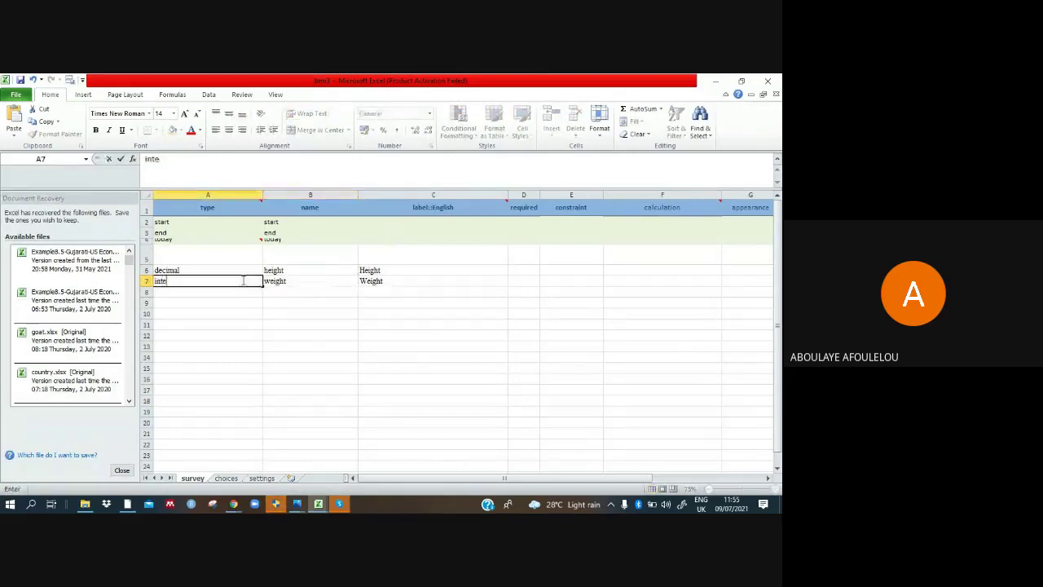
type("ger")
left_click(160, 290)
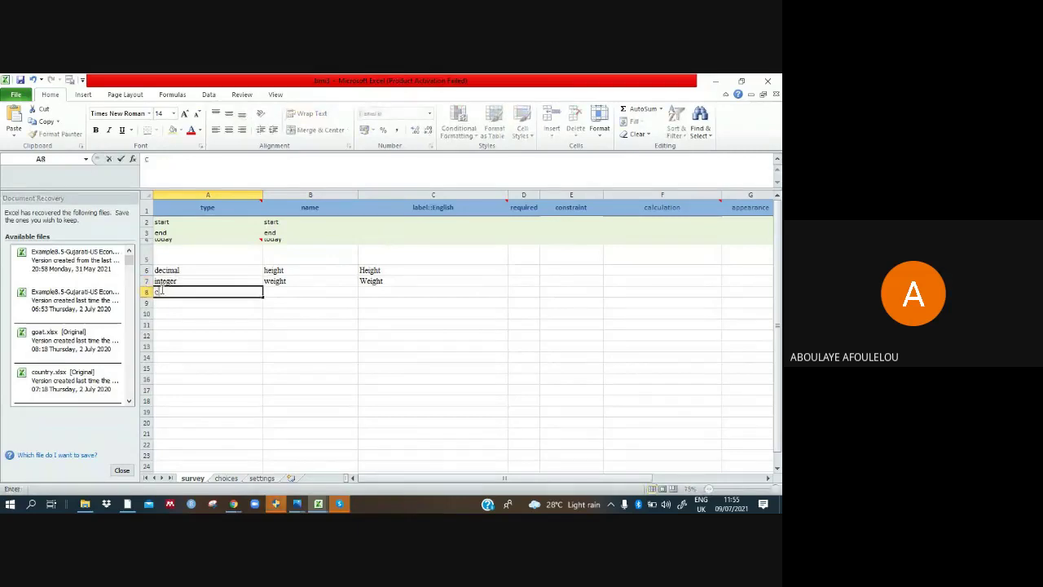
type("calcu")
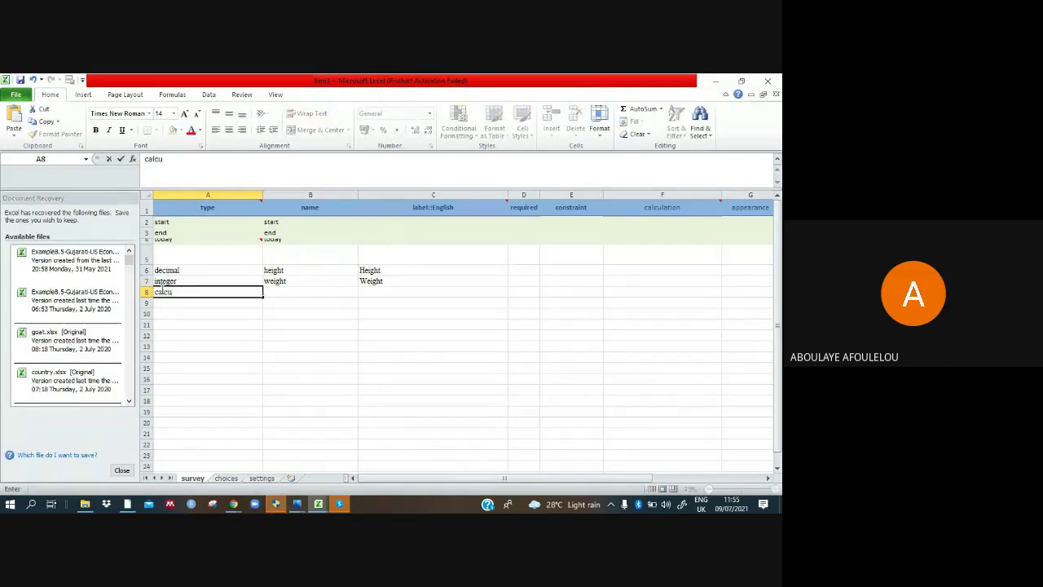
type("late")
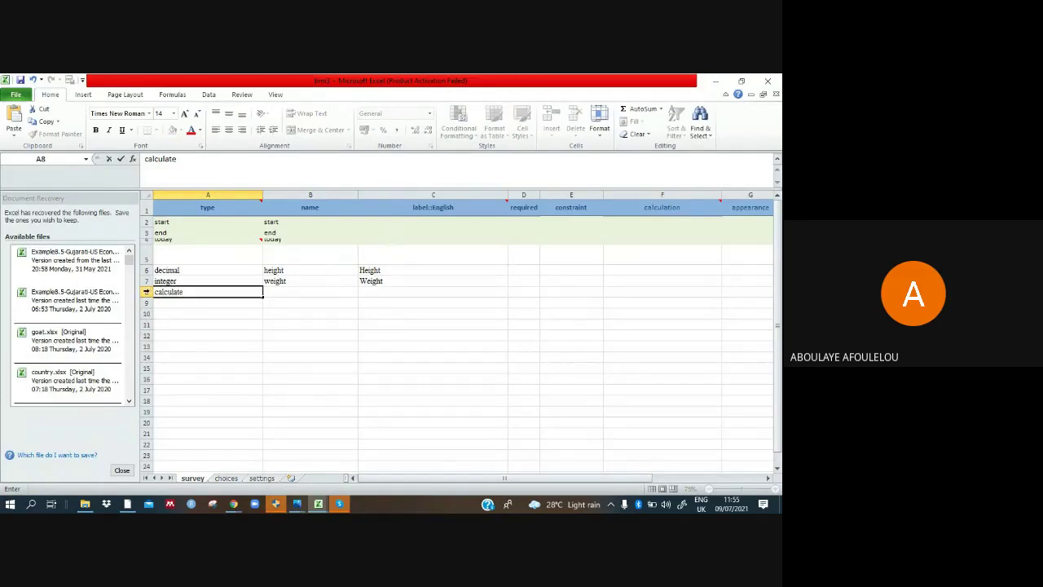
left_click(147, 292)
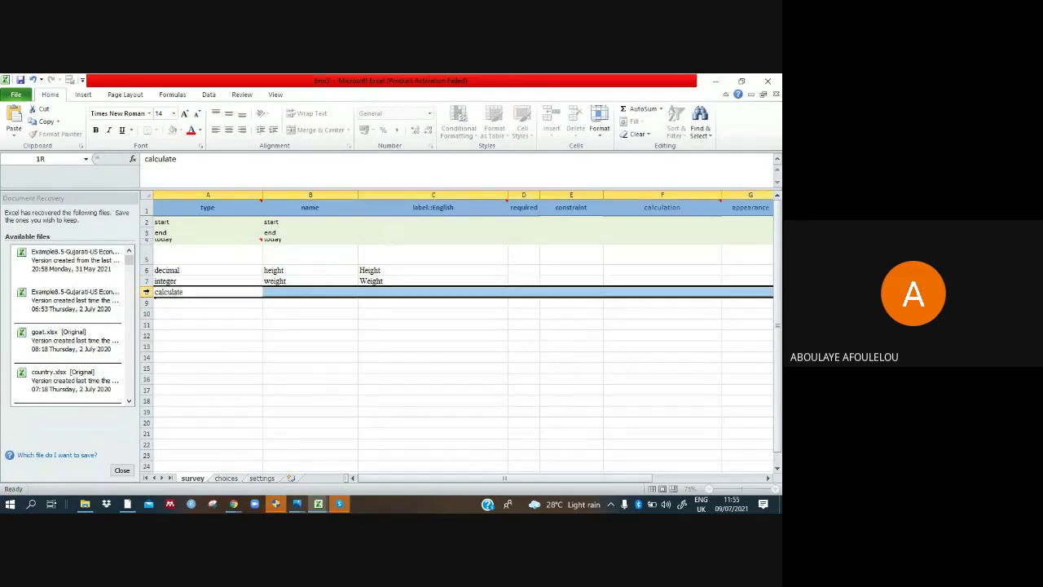
left_click(636, 293)
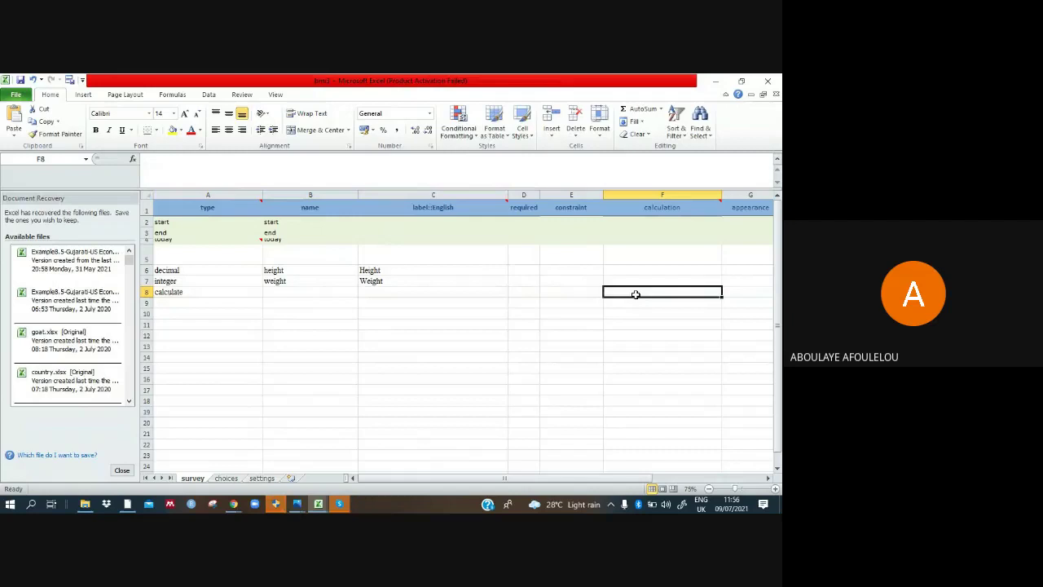
Begin the BMI calculation in F8 with ${, reusing the weight name from B7
type("${")
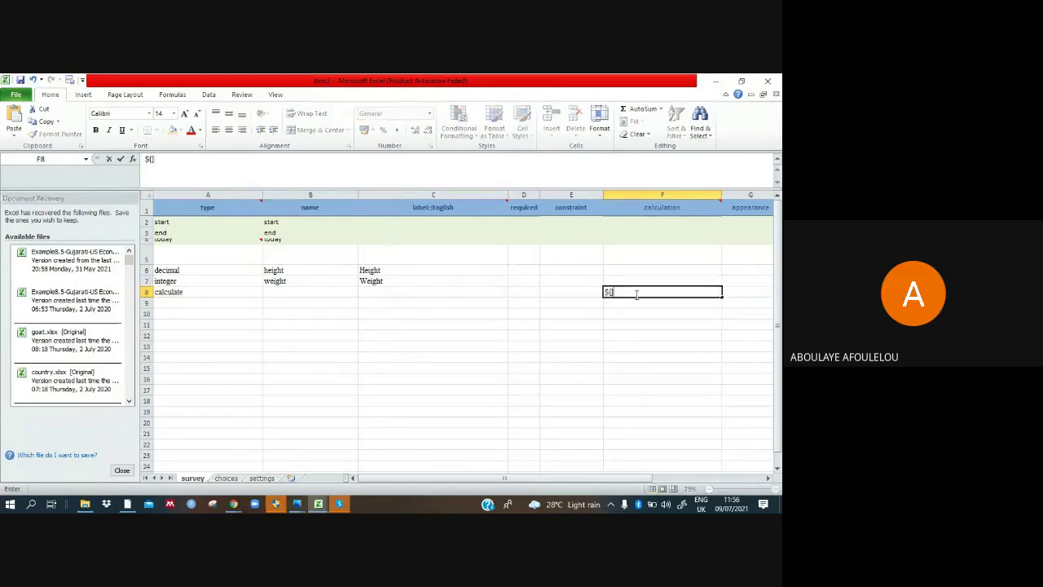
left_click(314, 280)
double_click(292, 281)
left_click_drag(290, 281, 259, 280)
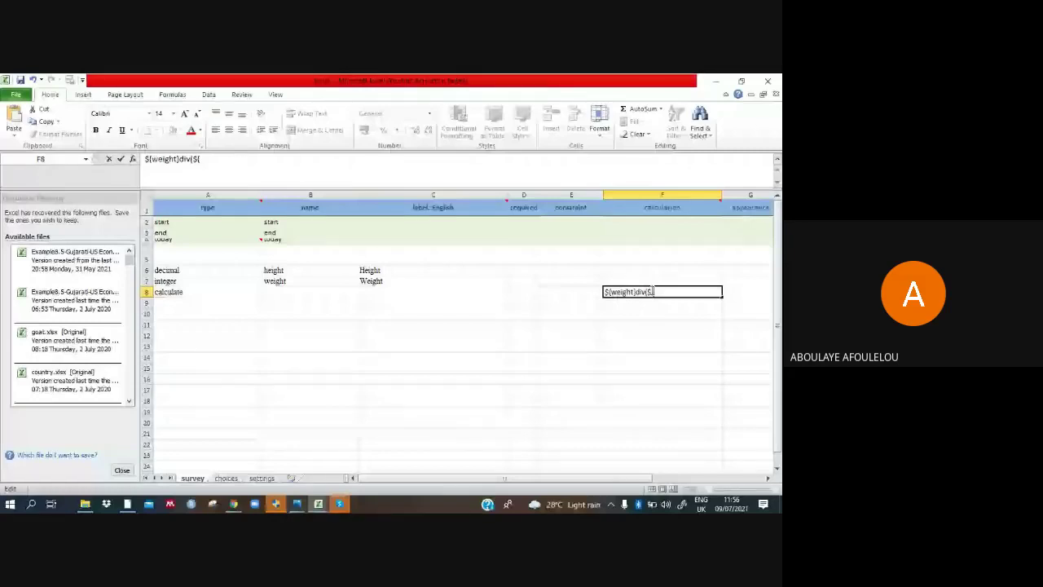
type(")")
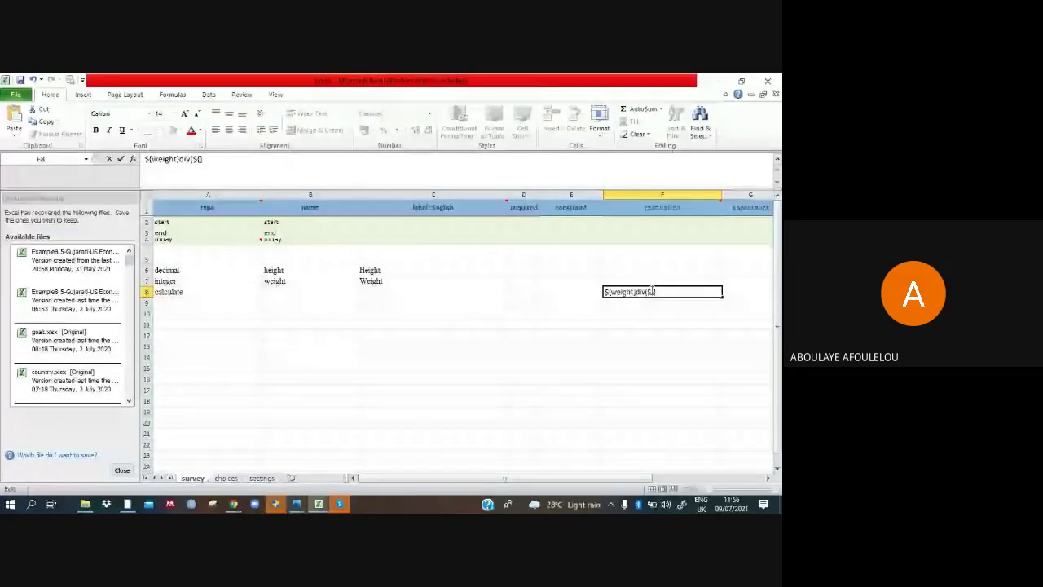
type("*$(")
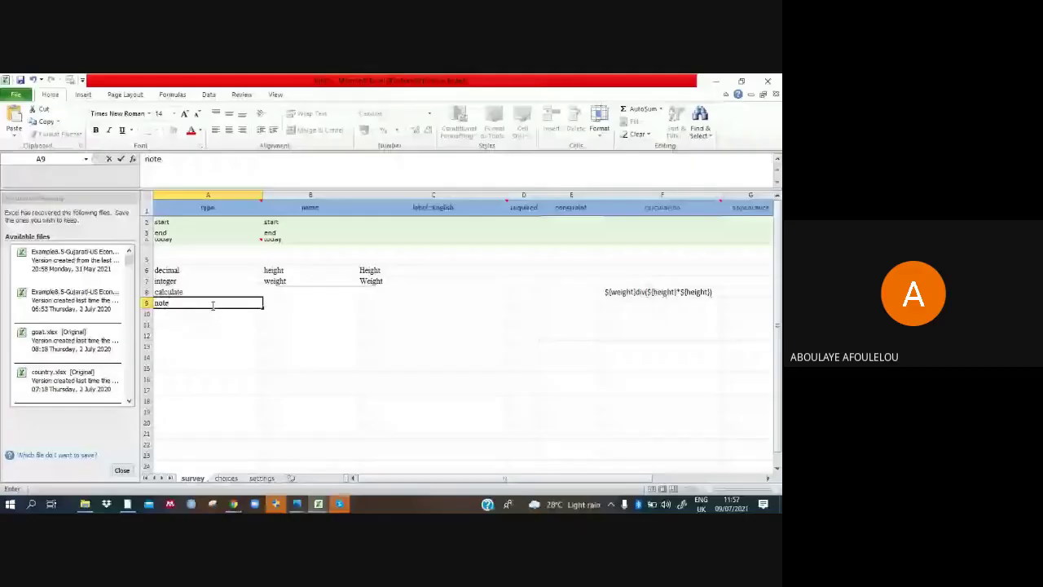
Enter 'Body mass index is:' in C9, imc in B8 and imc_note in B9
left_click(405, 302)
type("Body")
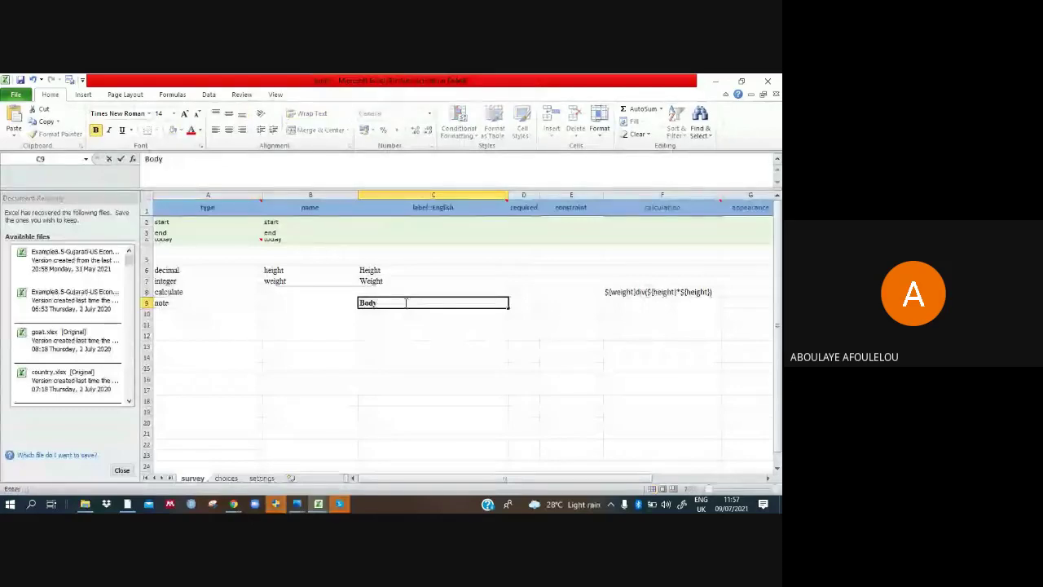
type(" mass i")
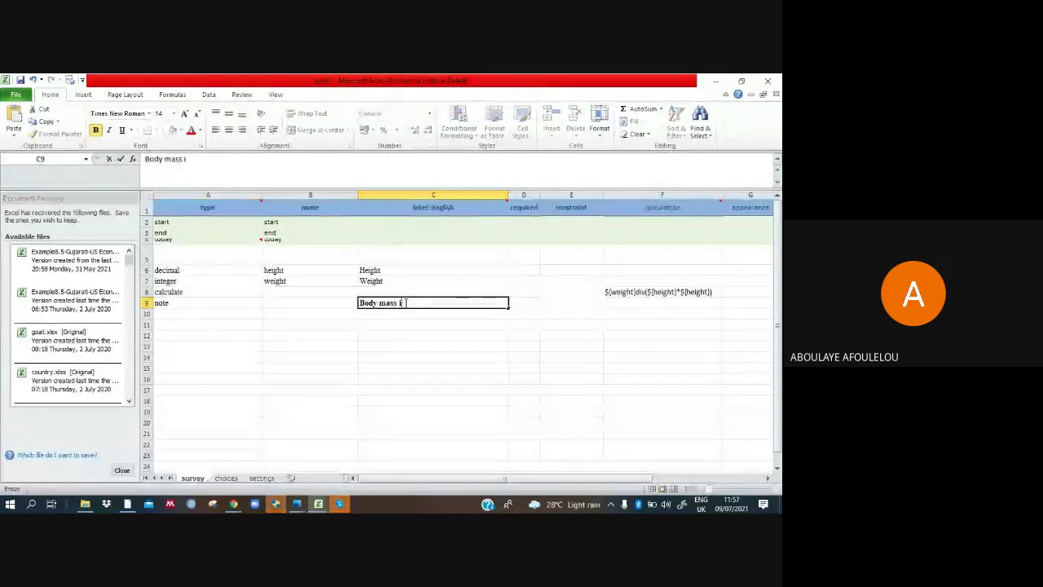
type("ndex")
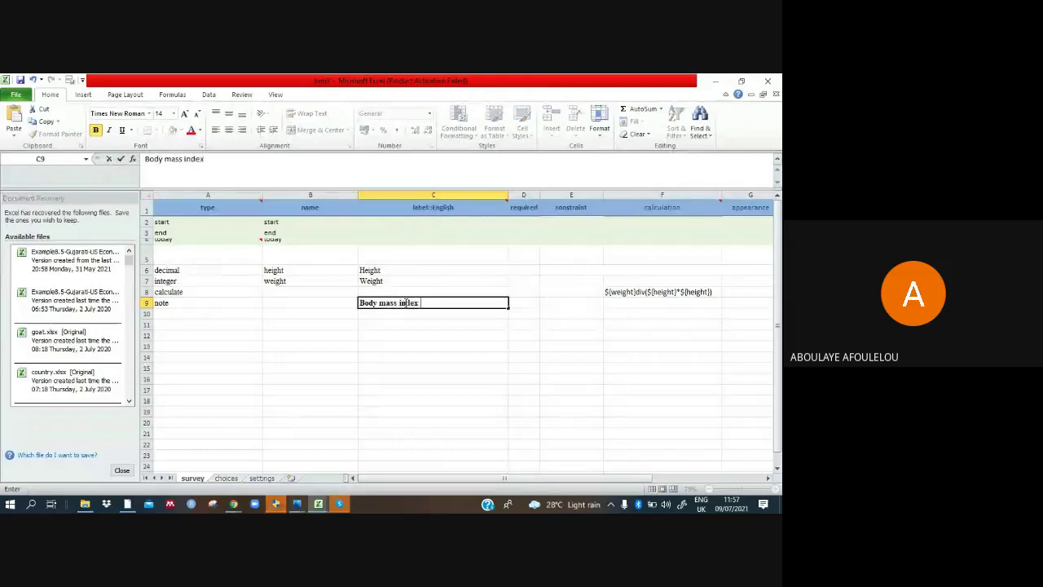
type(" is:")
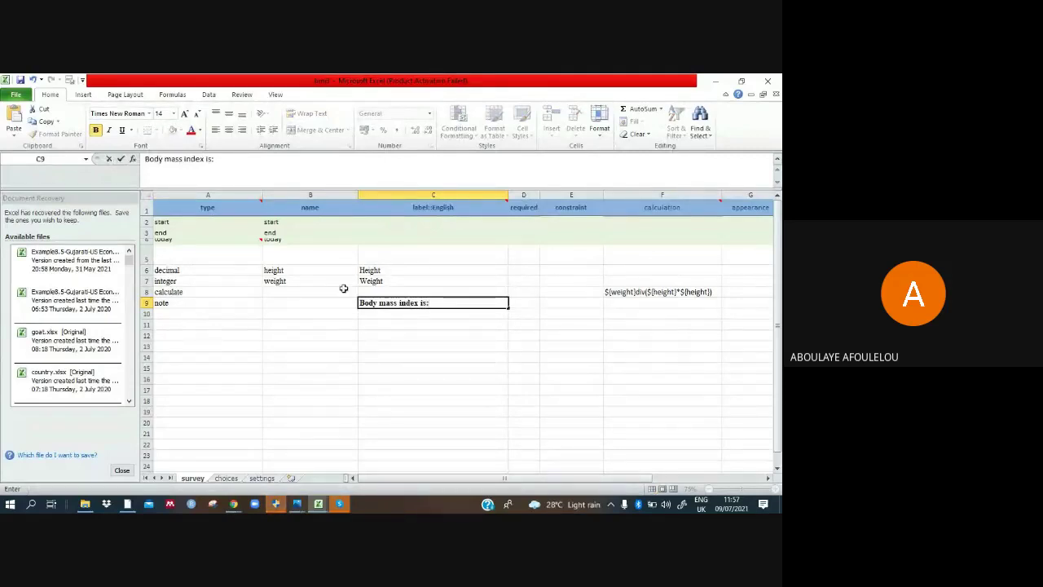
left_click(311, 291)
type("im")
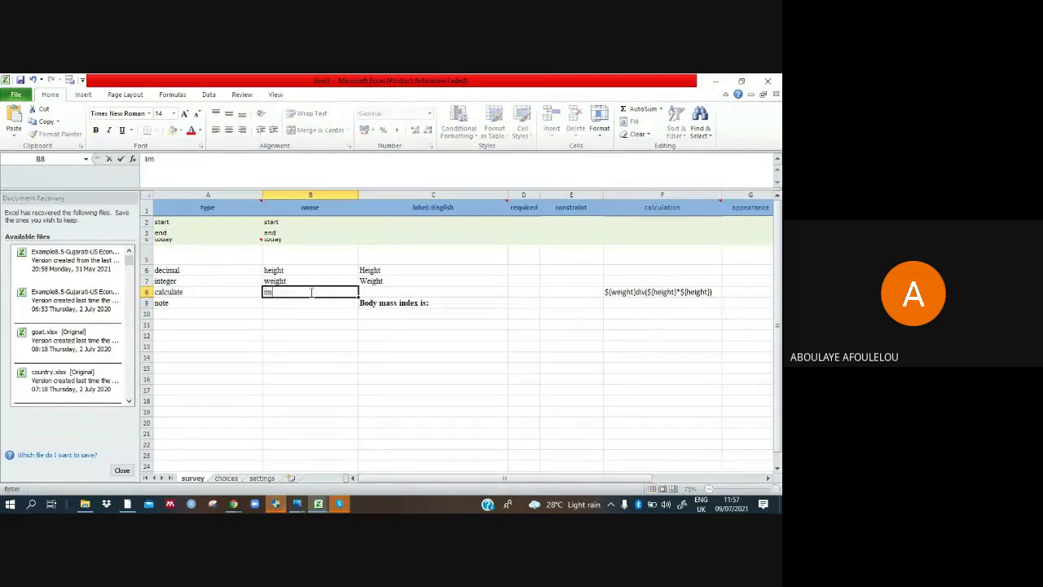
type("c")
left_click(294, 301)
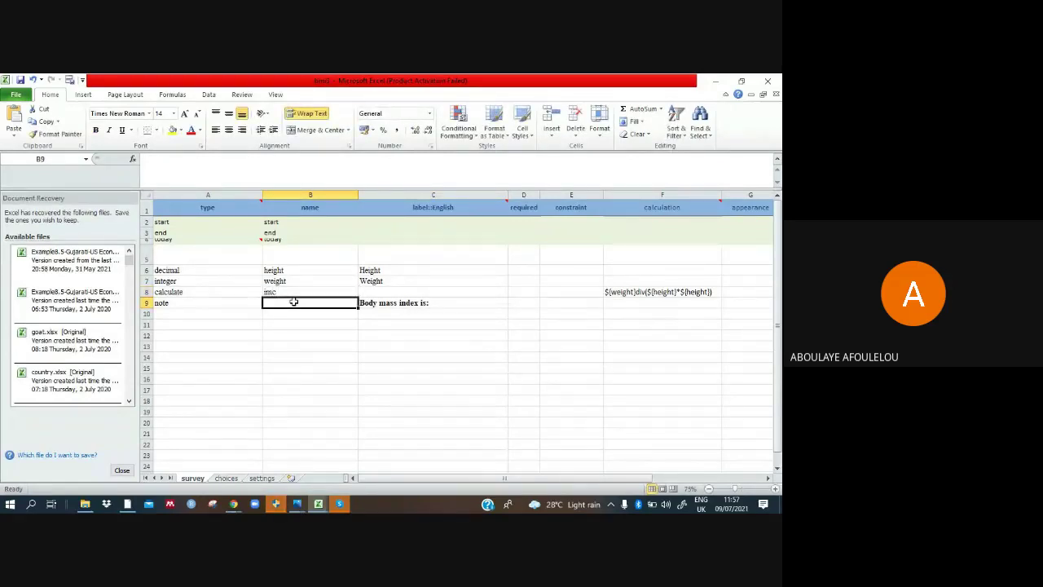
type("imc")
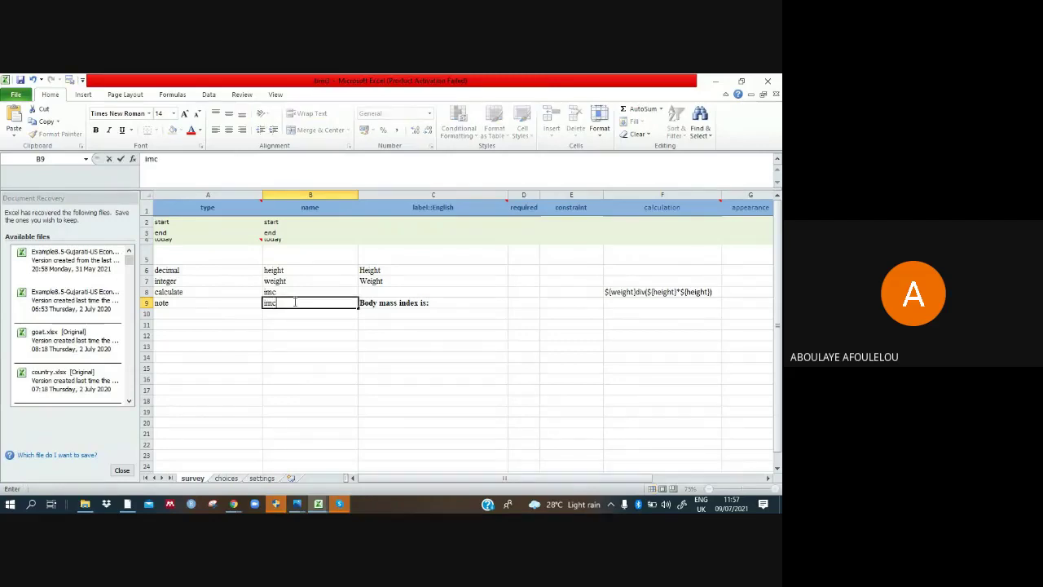
type("_n")
type("ote")
Append ${imc} to the C9 note label, checking the calculation name imc in B8
left_click(444, 303)
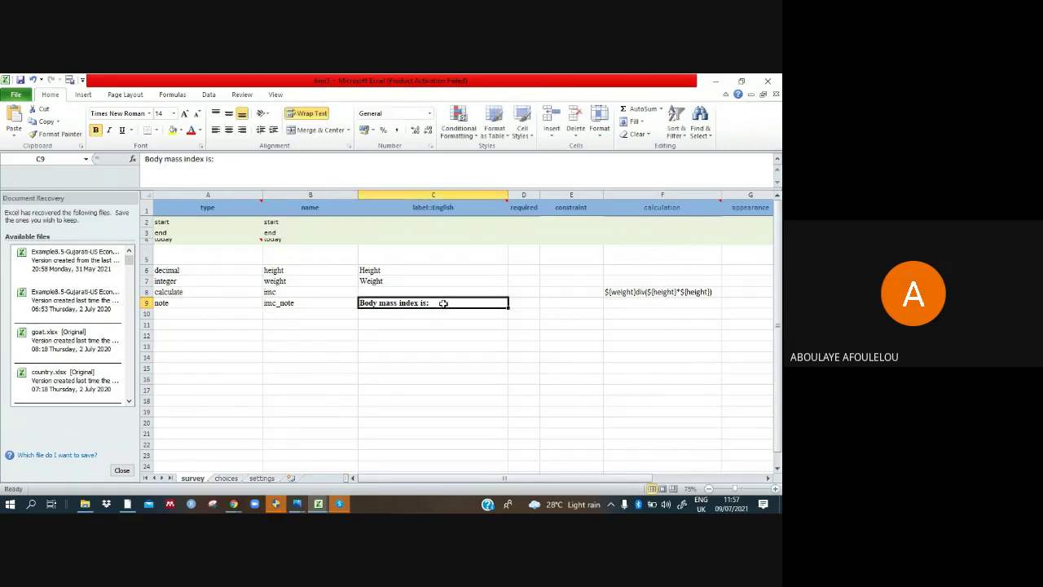
double_click(443, 304)
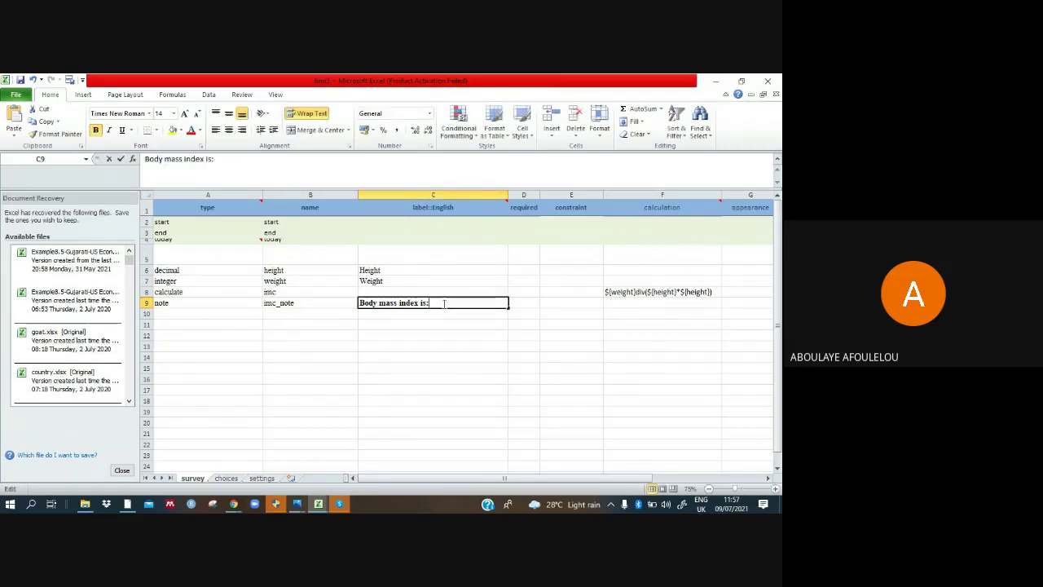
type("${")
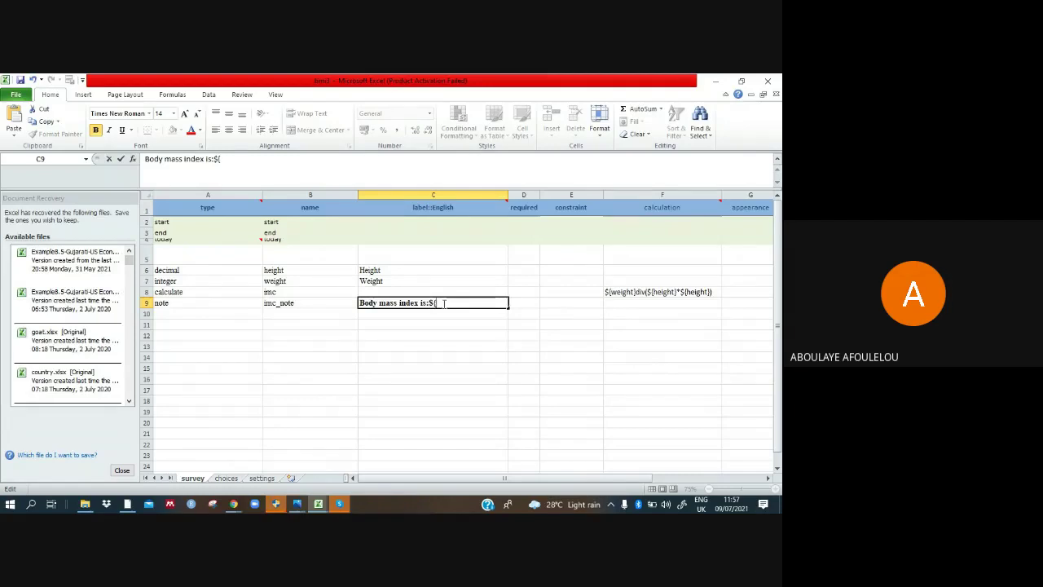
type("}")
left_click(311, 291)
double_click(312, 291)
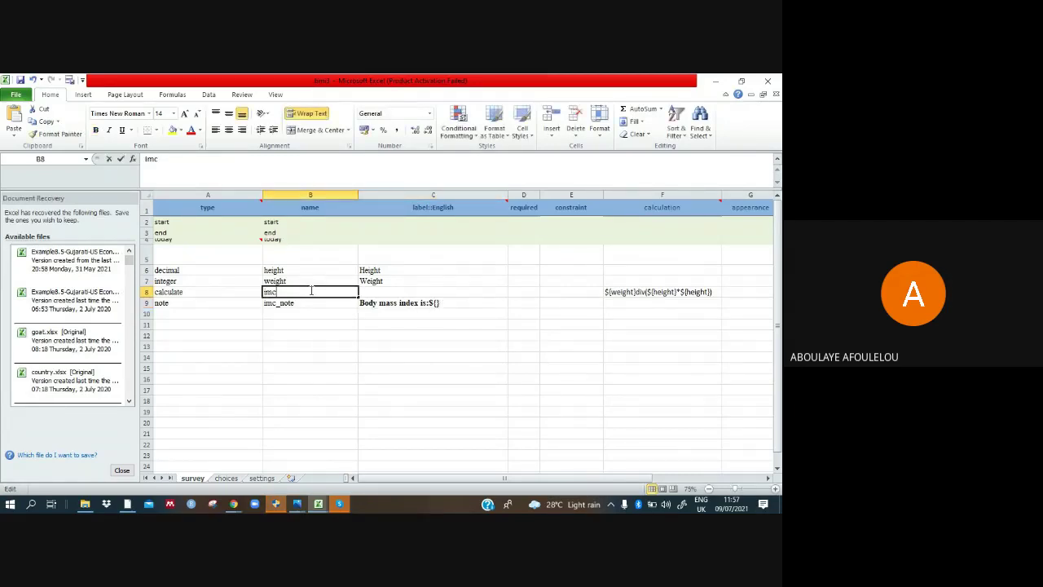
double_click(280, 292)
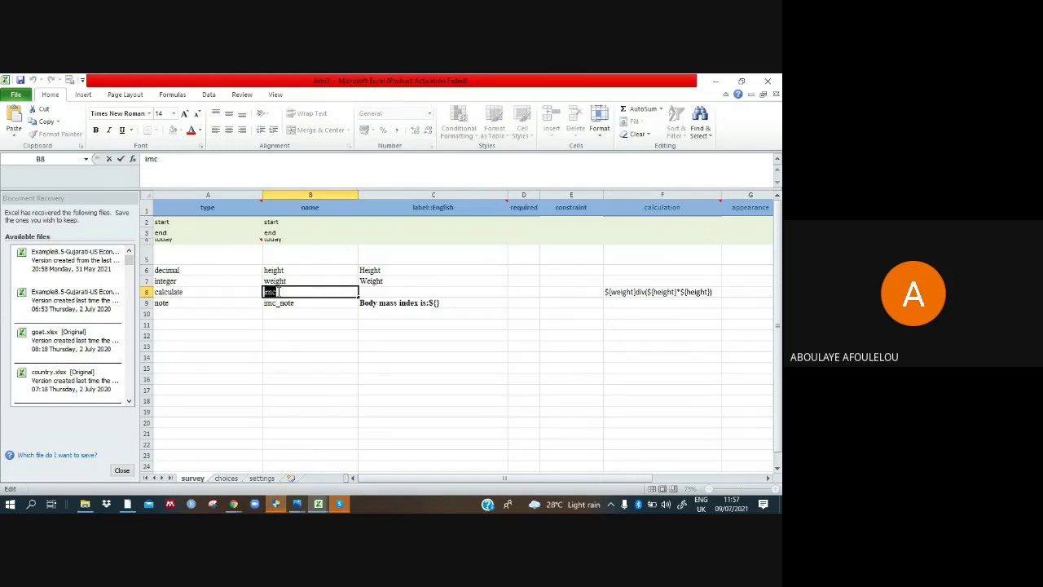
left_click(438, 302)
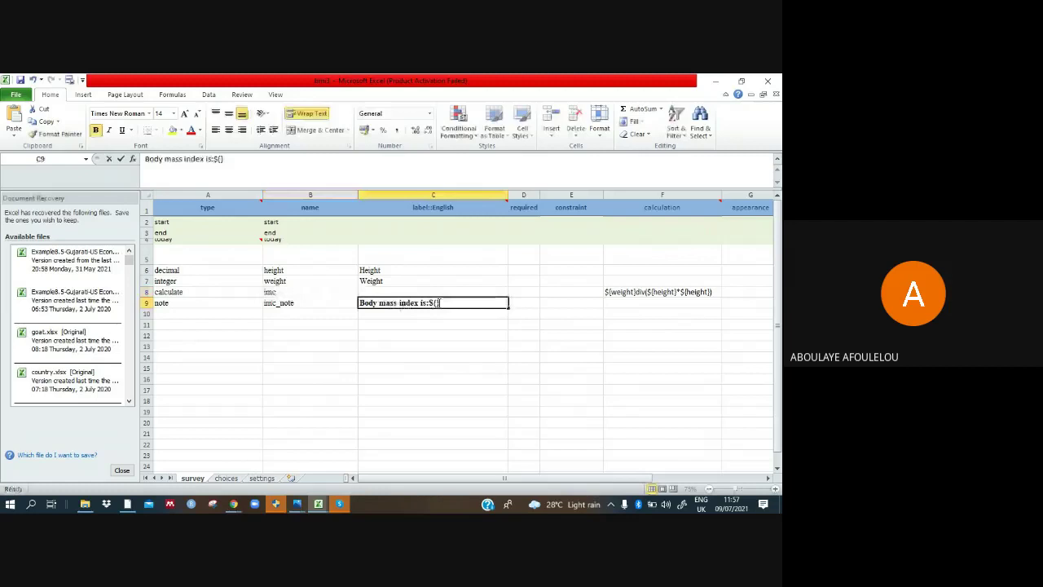
double_click(438, 303)
type("imc")
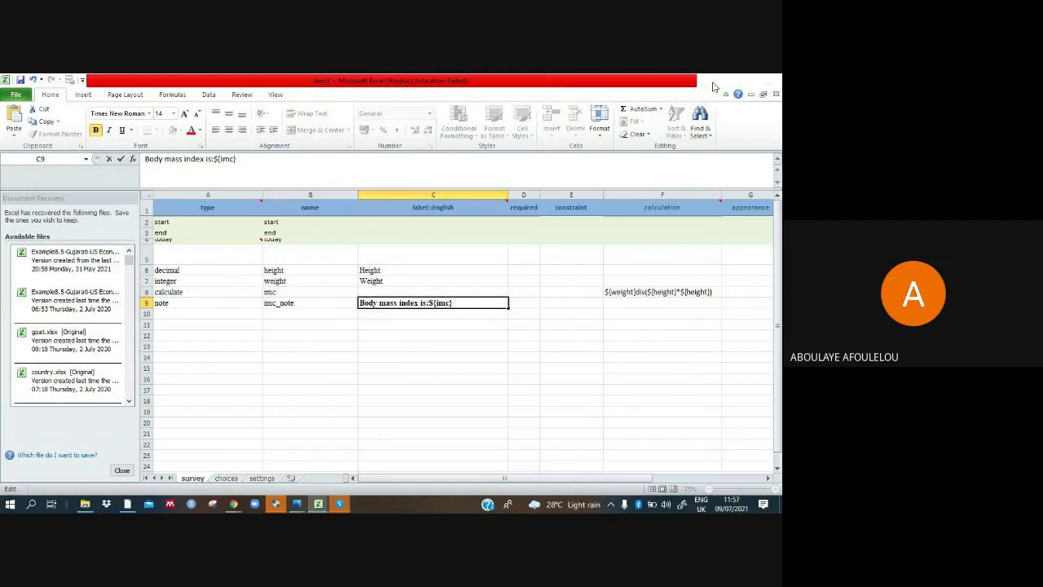
Switch to Windows Photos showing the 15BMI.jpeg screenshot with Height answered 1.65
left_click(713, 86)
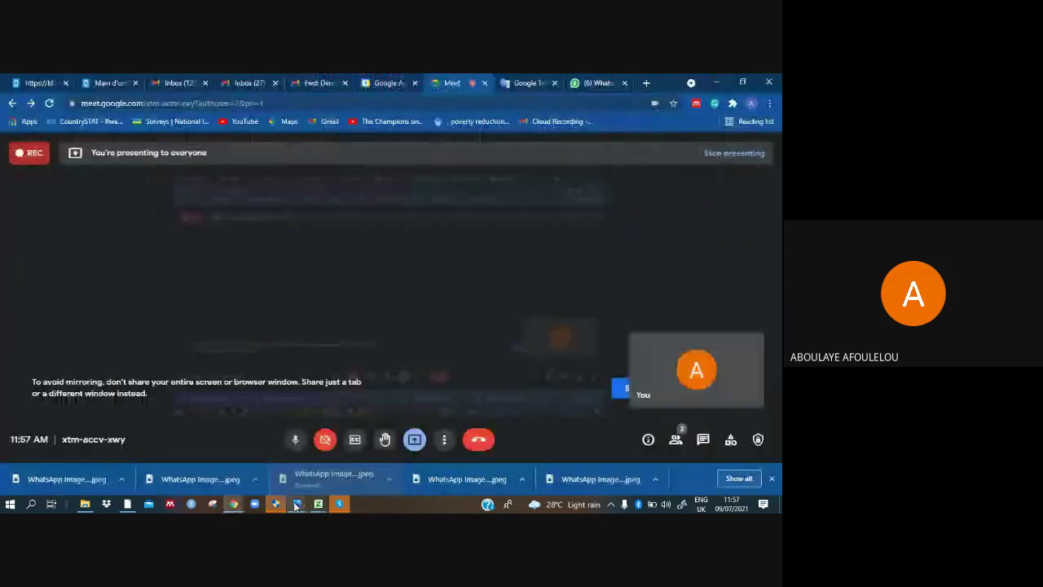
left_click(716, 83)
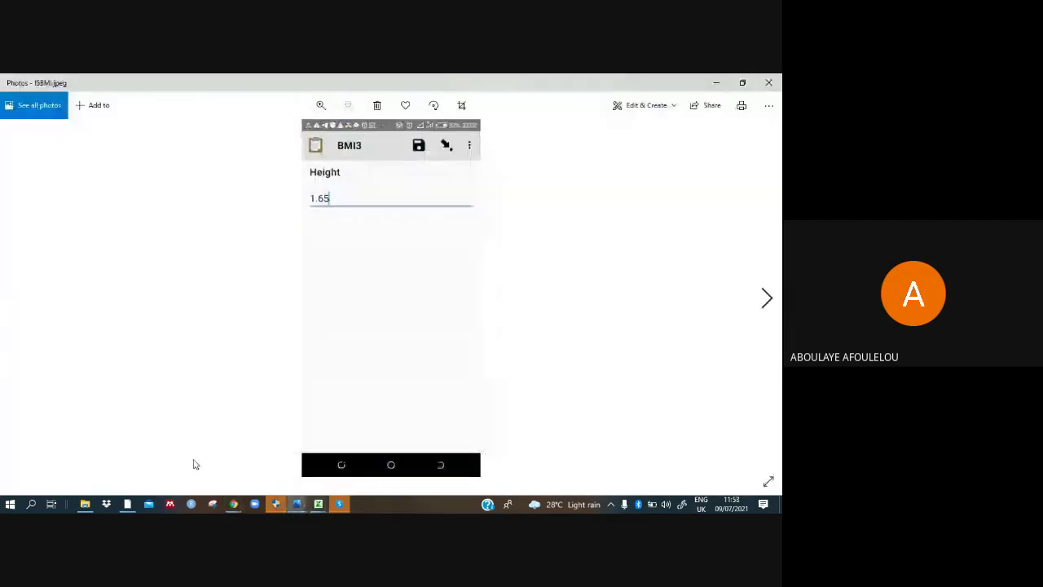